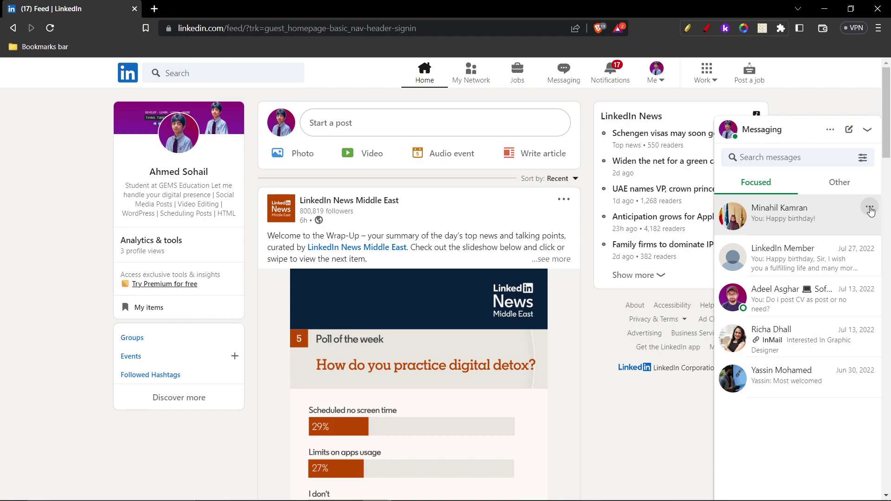
{"action": "left_click", "coordinate": [872, 207]}
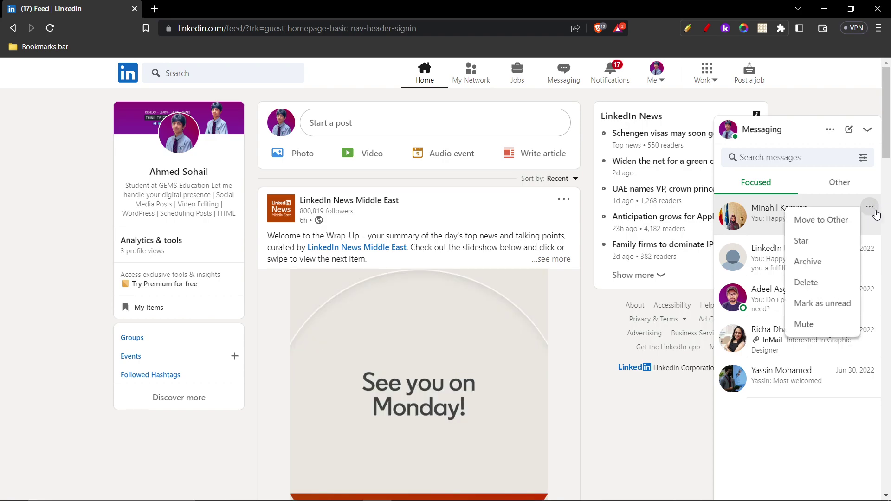
{"action": "left_click", "coordinate": [809, 261]}
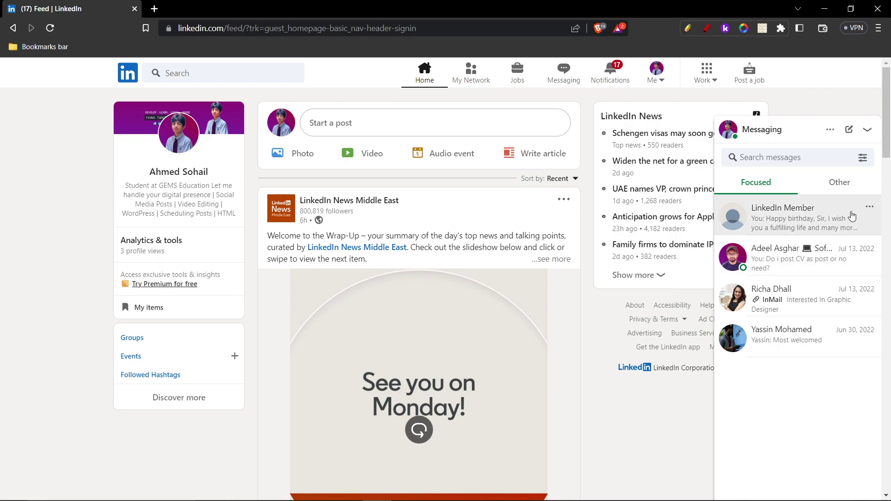
{"action": "left_click", "coordinate": [862, 160]}
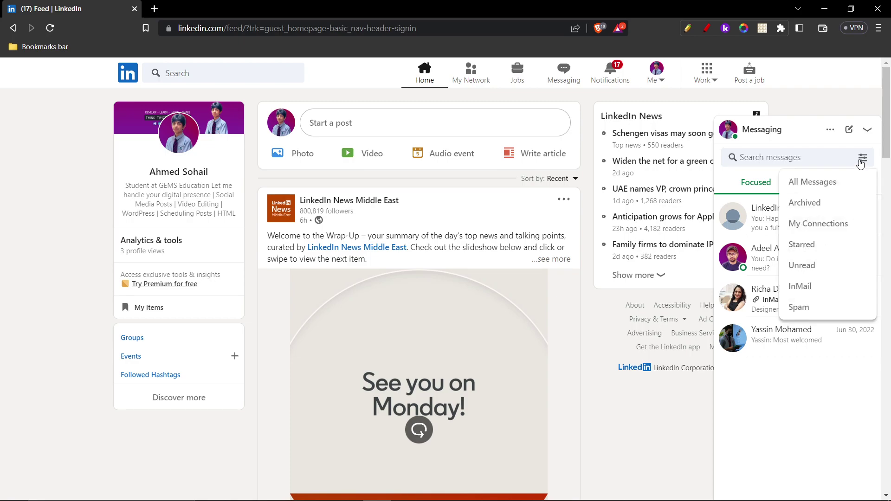
{"action": "left_click", "coordinate": [821, 205]}
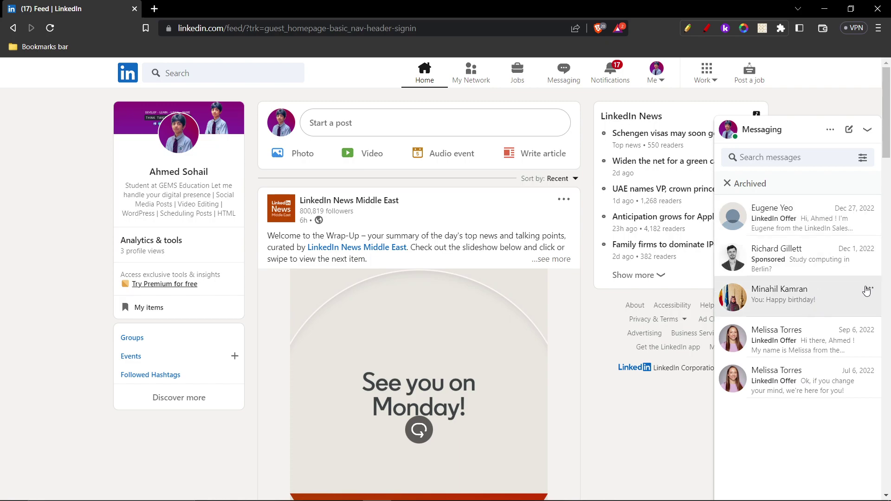
{"action": "mouse_move", "coordinate": [800, 294]}
{"action": "left_click", "coordinate": [869, 290]}
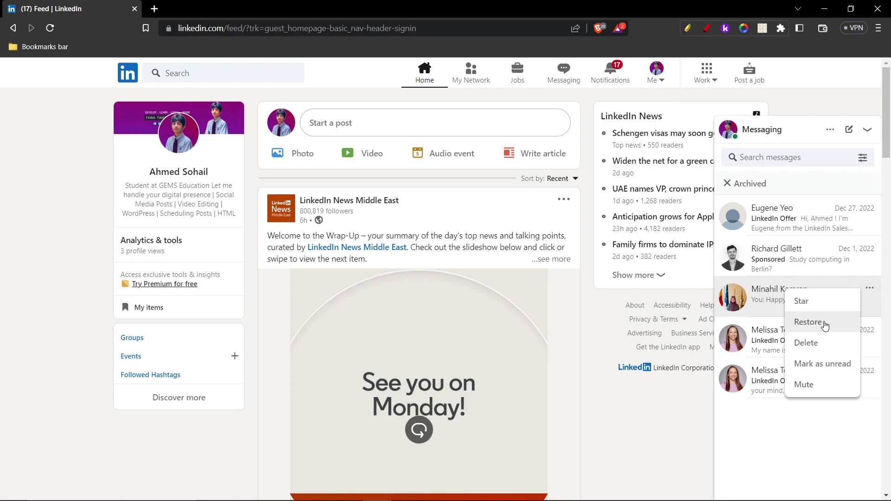
{"action": "left_click", "coordinate": [808, 322]}
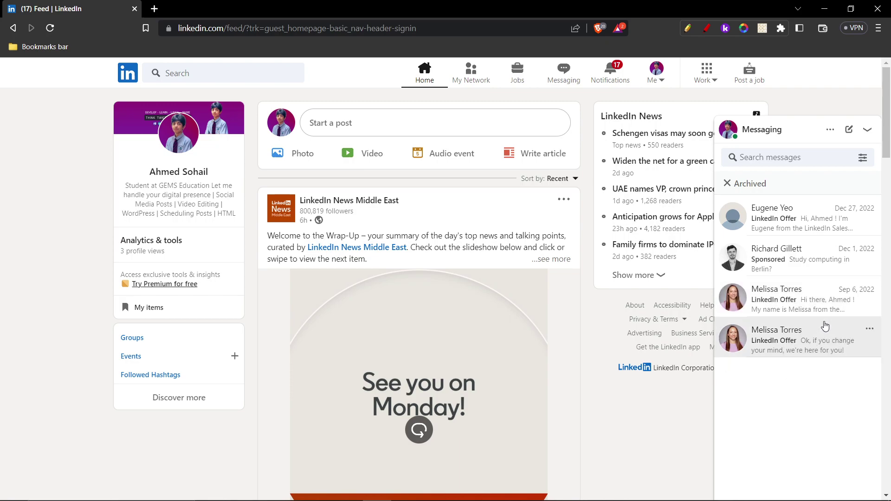
Switch the message filter back to All Messages to show the Focused inbox.
{"action": "left_click", "coordinate": [864, 157]}
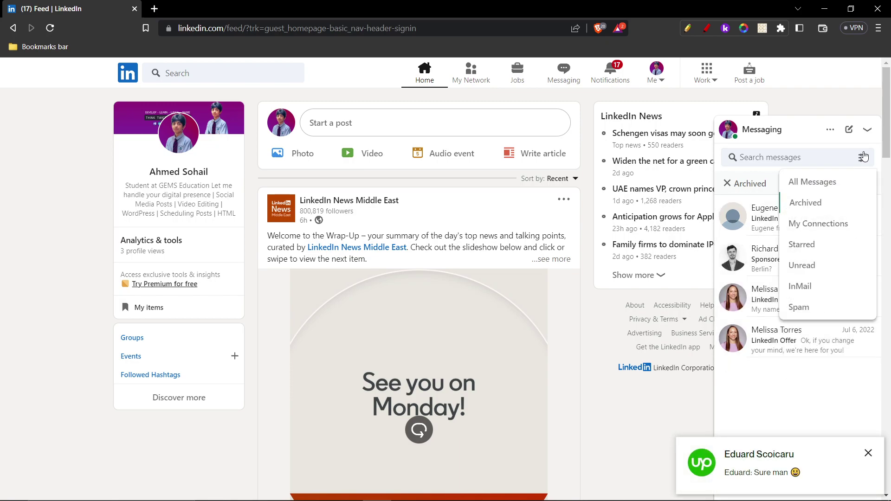
{"action": "left_click", "coordinate": [818, 183]}
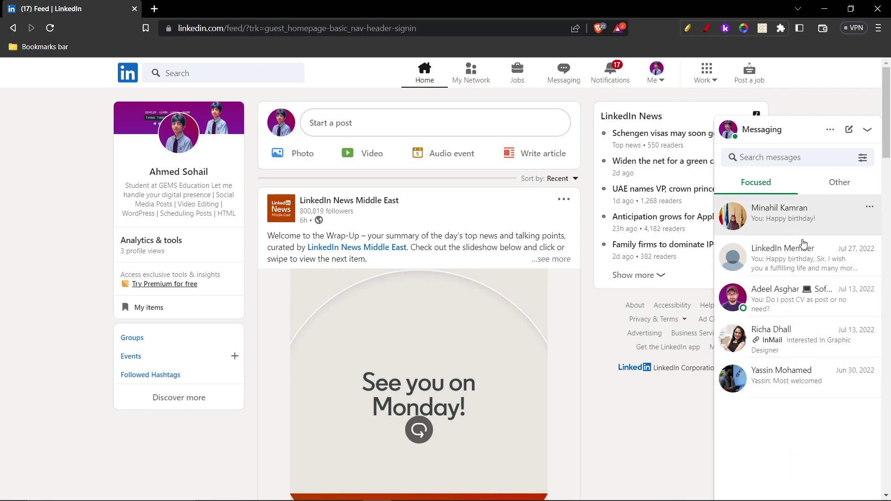